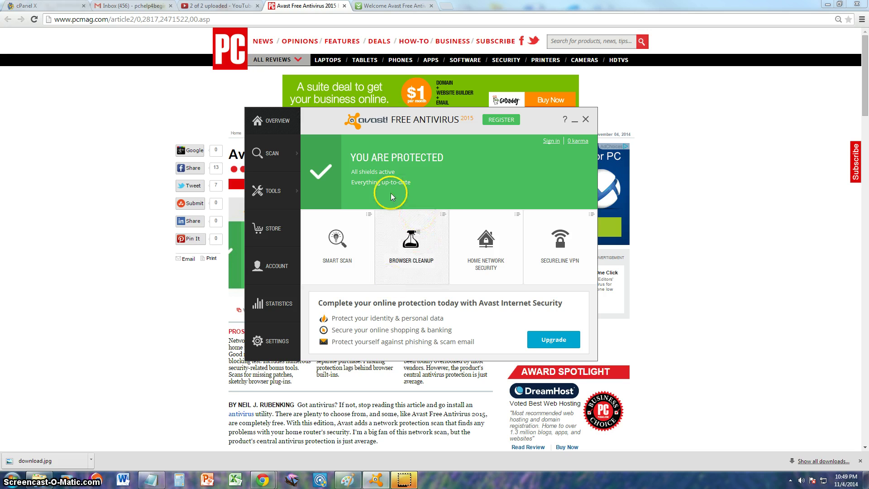
Bring the PCMag Avast Free Antivirus 2015 review in Chrome in front of Avast
left_click(223, 140)
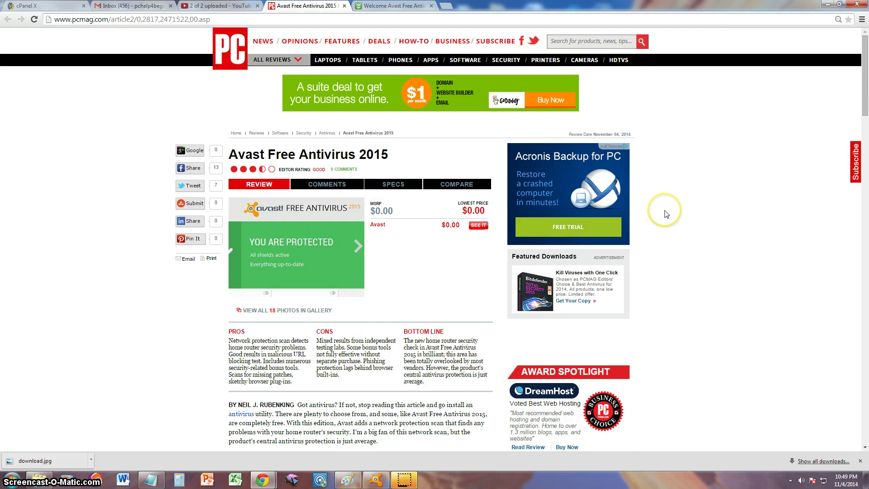
Scroll to the Pros and highlight the network scan, missing patches and browser plug-ins points
scroll(665, 213, "down", 1)
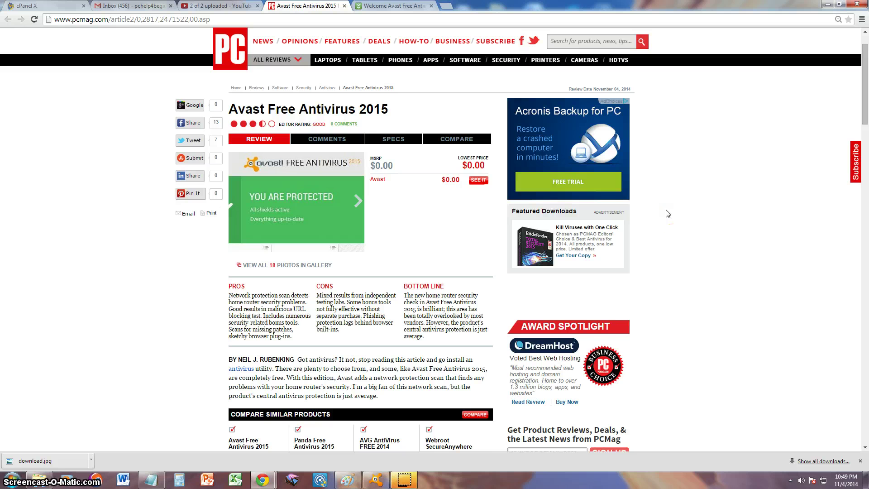
scroll(667, 213, "down", 1)
scroll(667, 213, "down", 1)
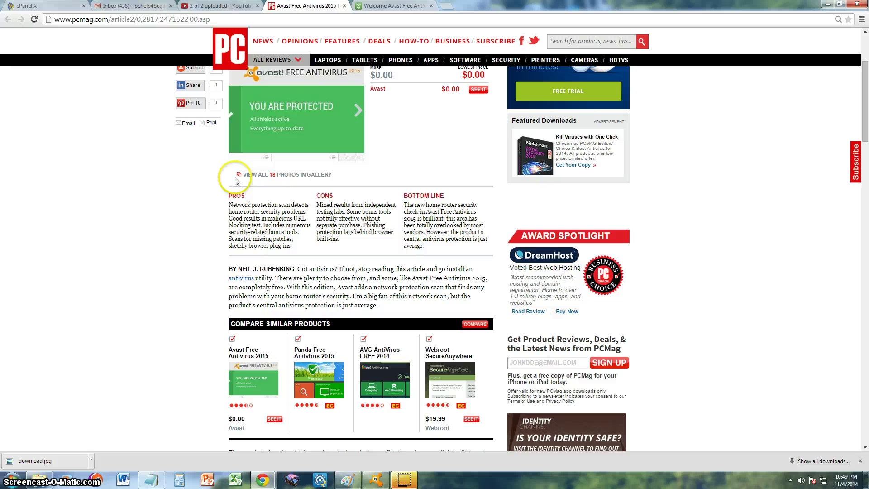
left_click(231, 206)
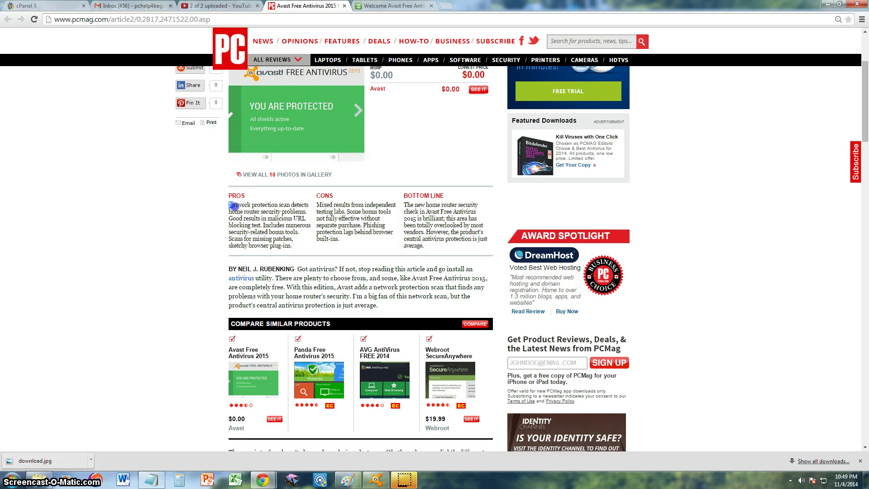
left_click_drag(233, 206, 306, 211)
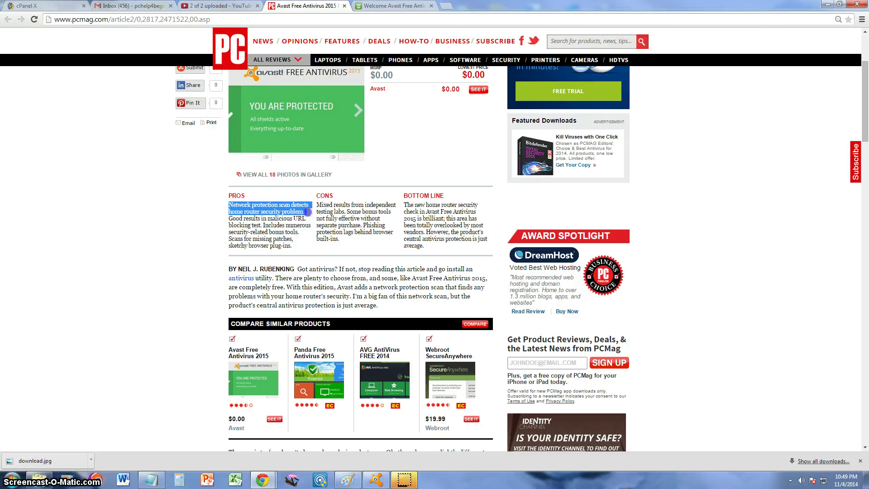
left_click(315, 220)
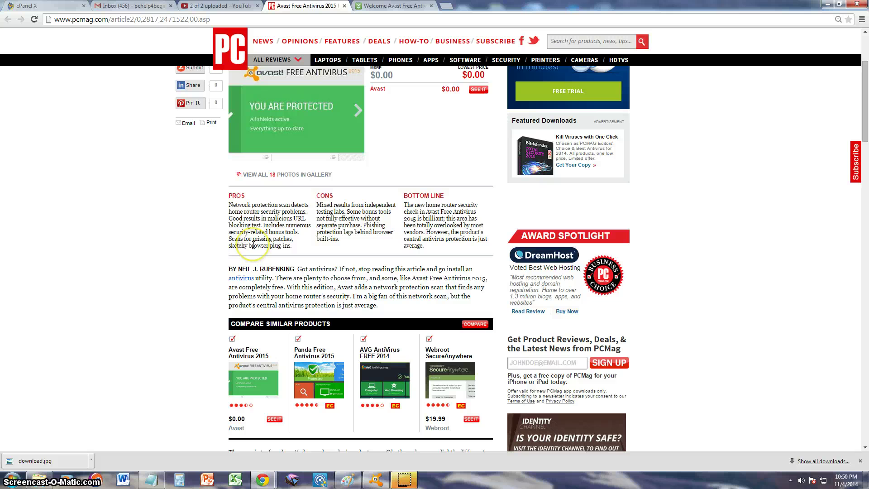
left_click_drag(231, 239, 293, 240)
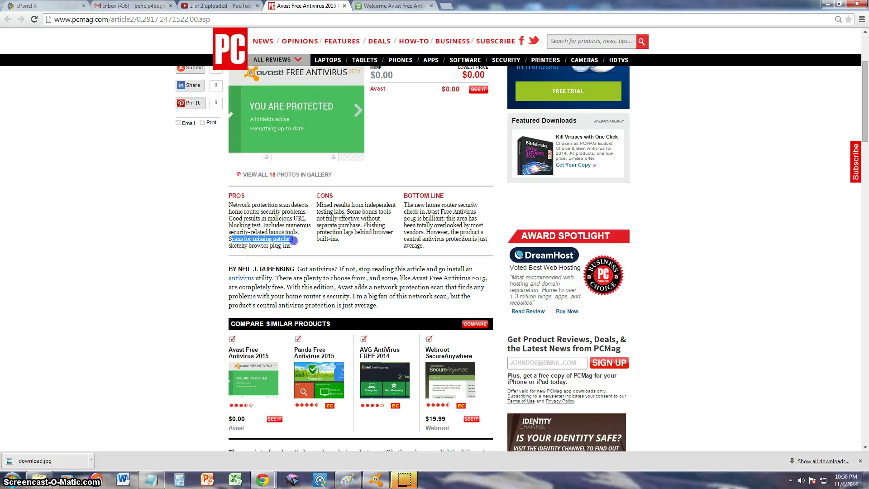
left_click_drag(234, 245, 306, 249)
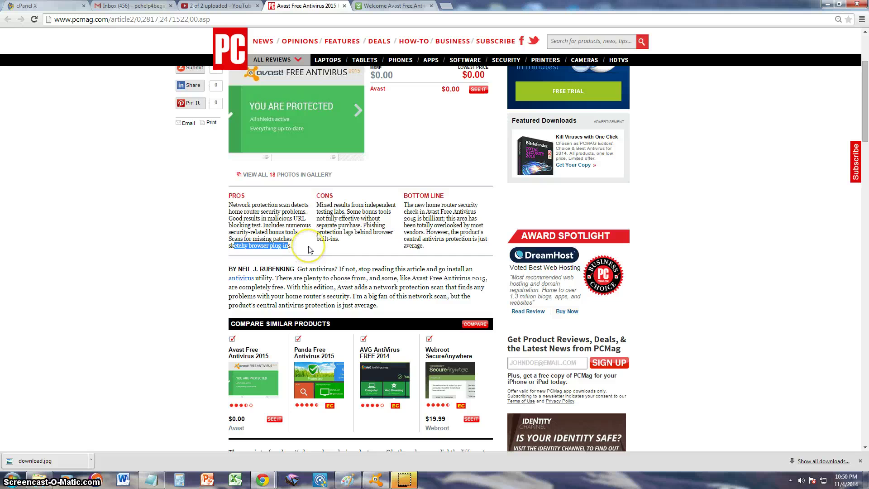
left_click(356, 244)
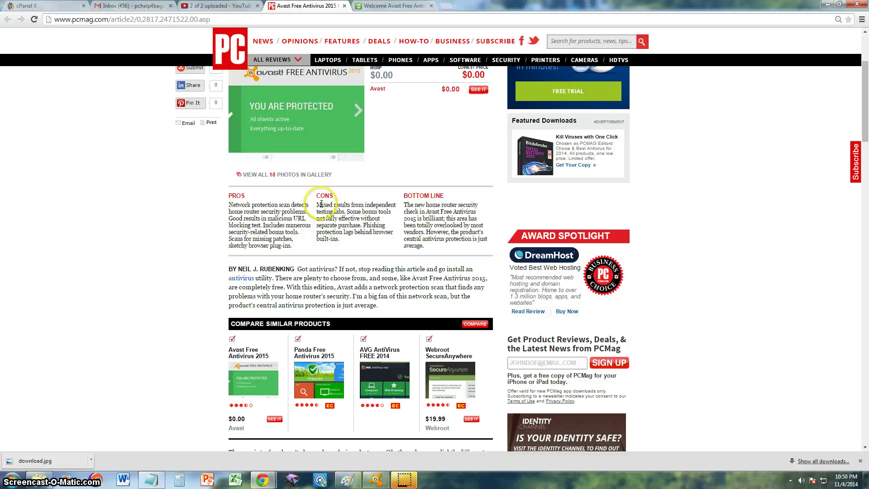
left_click_drag(321, 204, 388, 204)
left_click(376, 213)
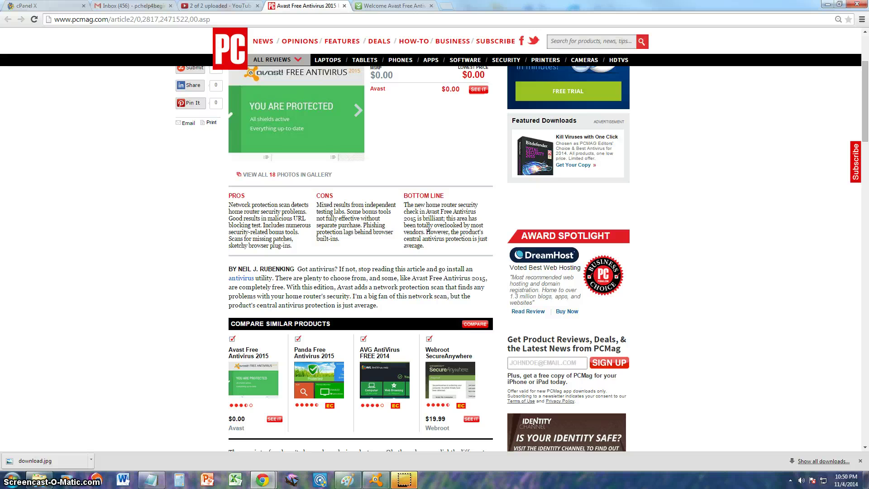
left_click_drag(404, 219, 446, 225)
left_click(446, 223)
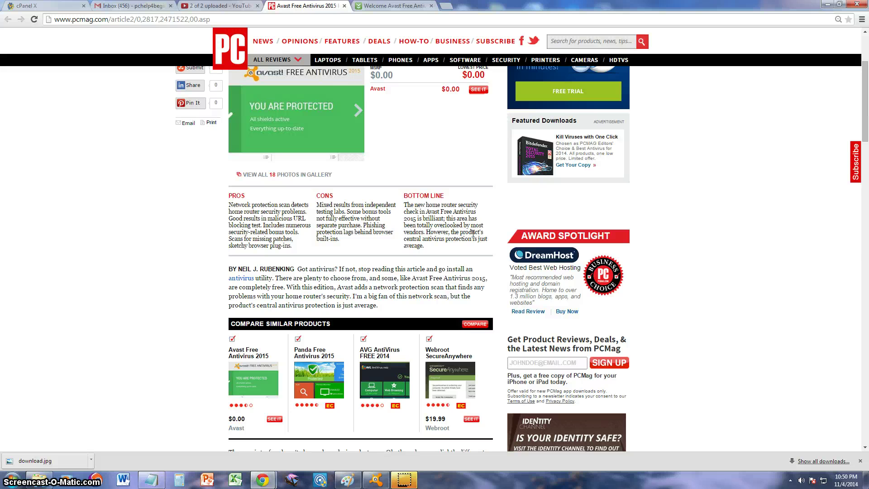
left_click(474, 241)
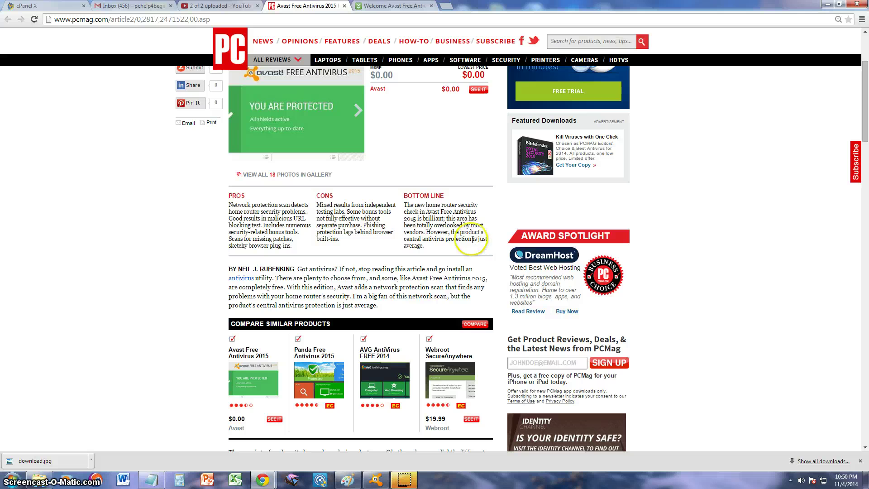
left_click_drag(426, 225, 460, 232)
left_click(461, 238)
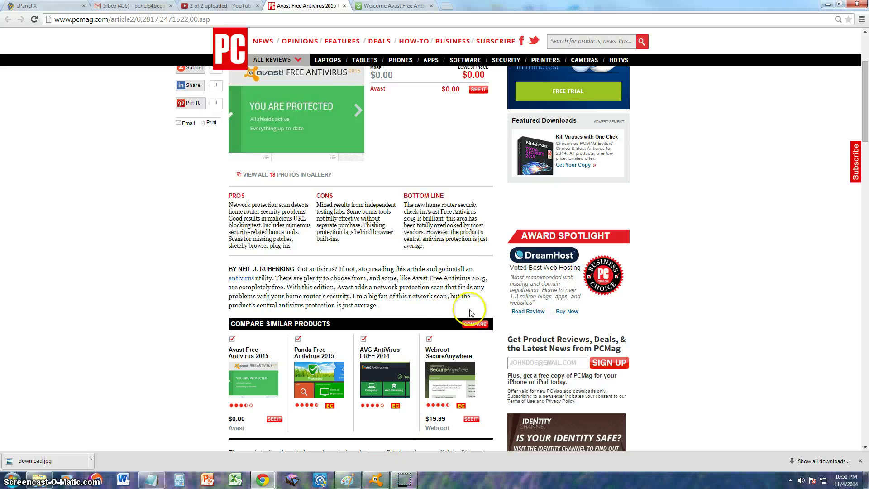
Bring the Avast window to the front and nudge it slightly right and down
left_click(381, 484)
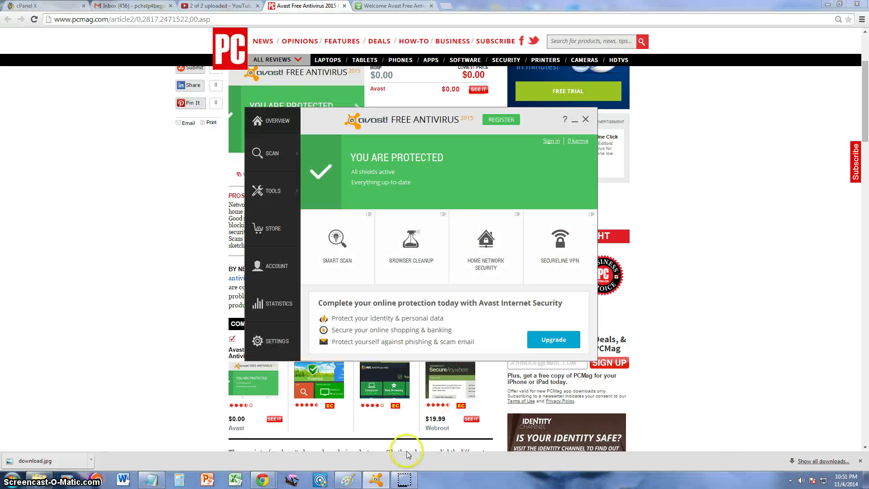
left_click_drag(416, 109, 433, 109)
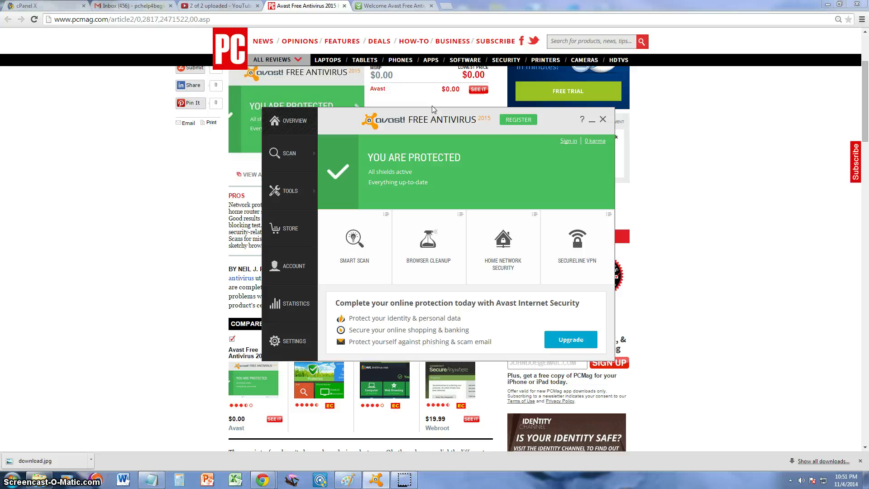
left_click_drag(433, 108, 424, 125)
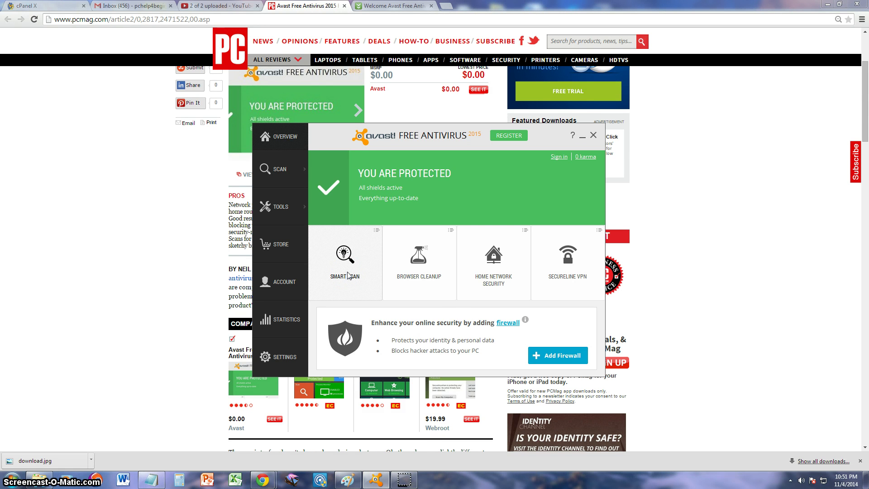
Start a Smart Scan, stop it, and go back to the Overview
left_click(347, 275)
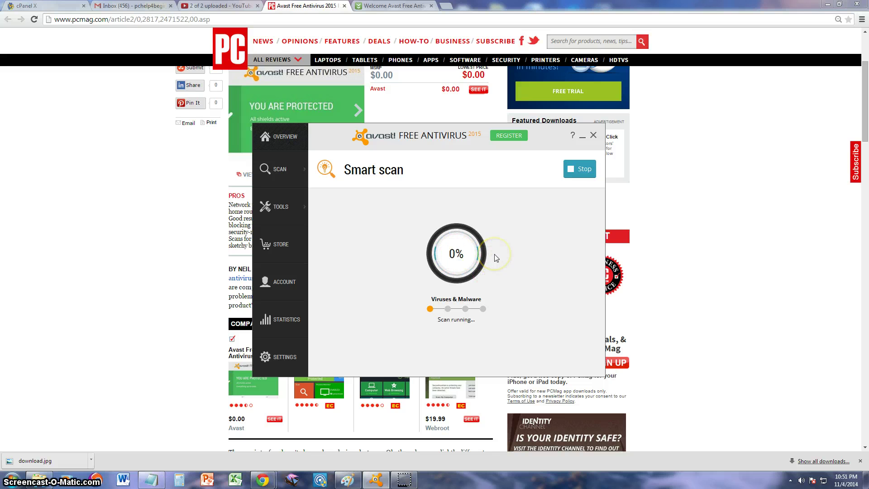
left_click(581, 171)
left_click(291, 140)
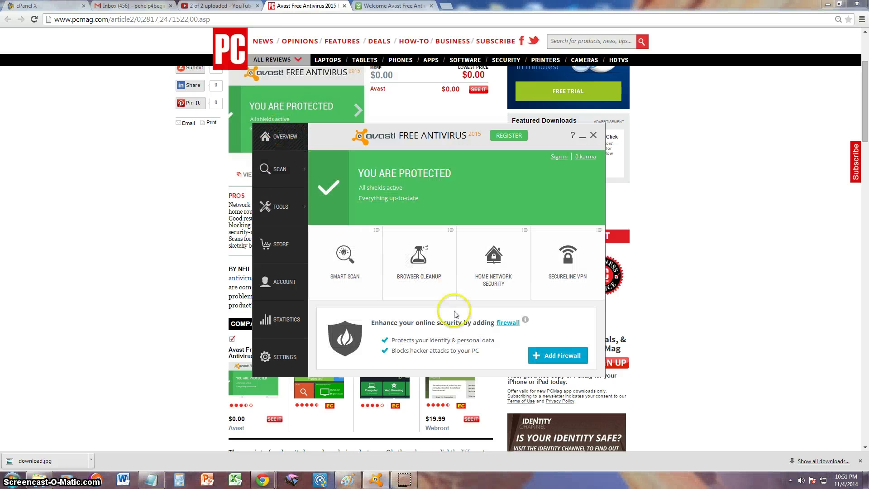
Open Browser Cleanup and review the Internet Explorer and Google Chrome add-on lists
left_click(425, 265)
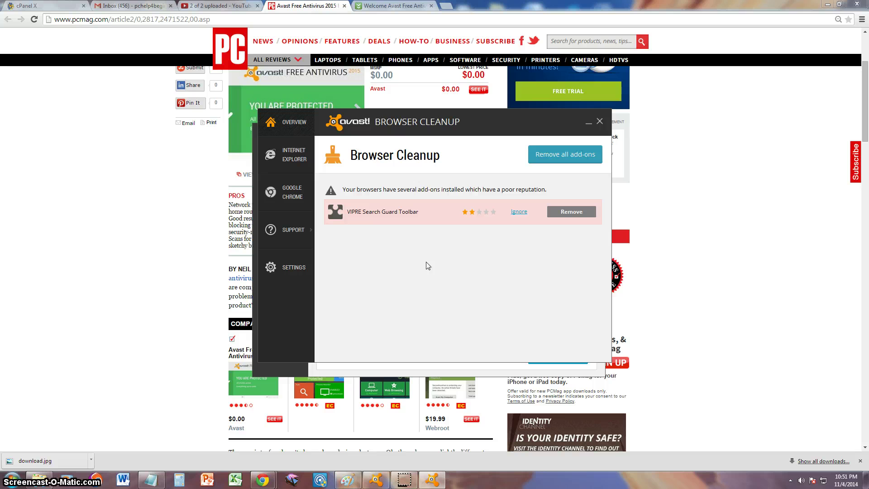
left_click(294, 160)
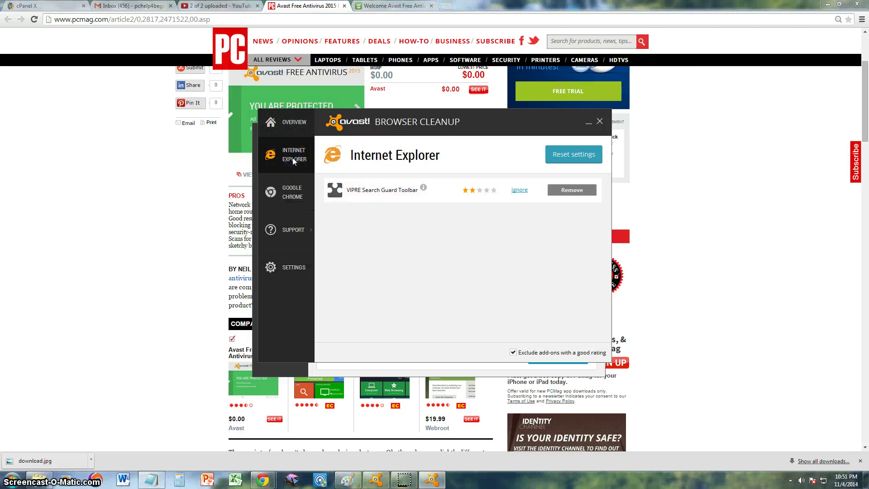
left_click(292, 192)
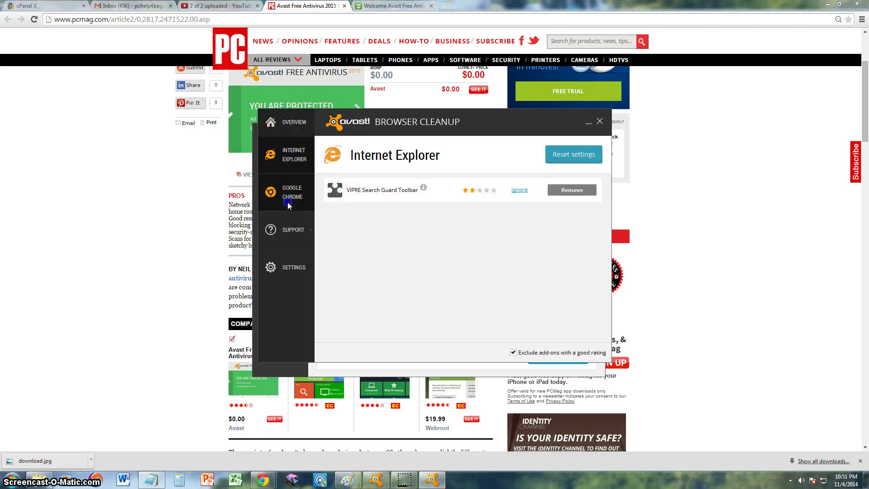
left_click(288, 158)
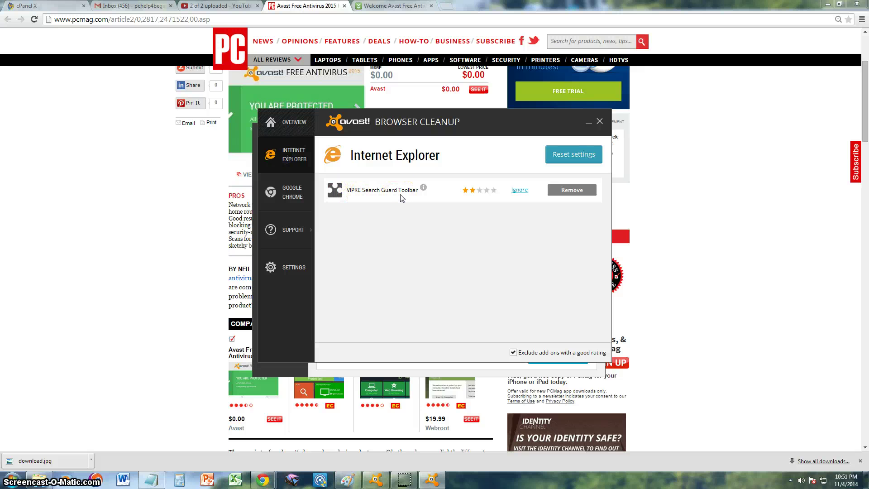
left_click(358, 204)
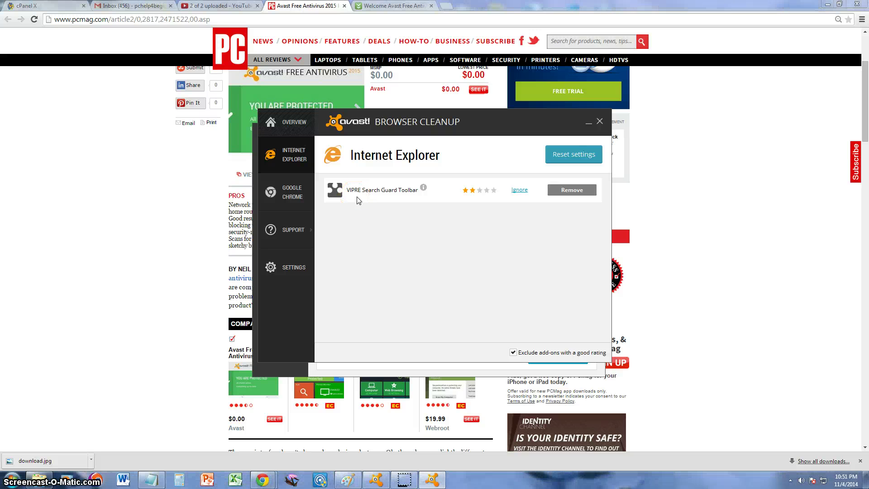
Remove the VIPRE Search Guard Toolbar add-on from Internet Explorer and confirm
left_click(381, 192)
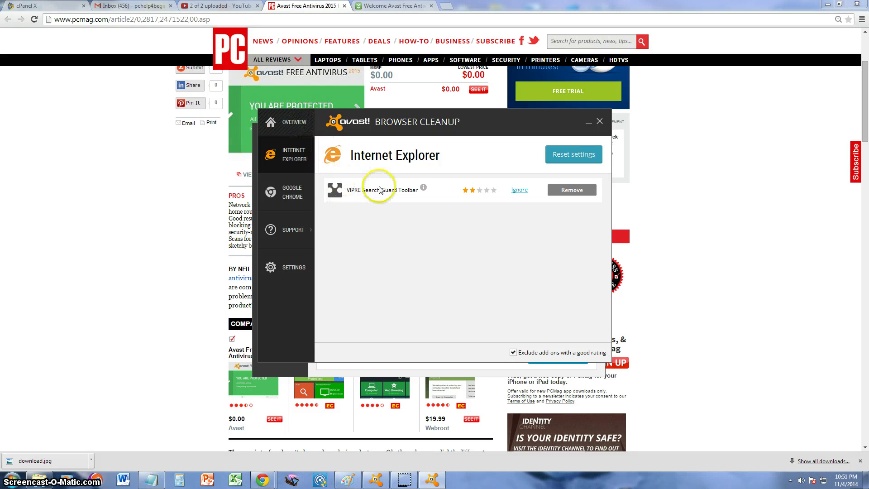
left_click(571, 189)
left_click(448, 279)
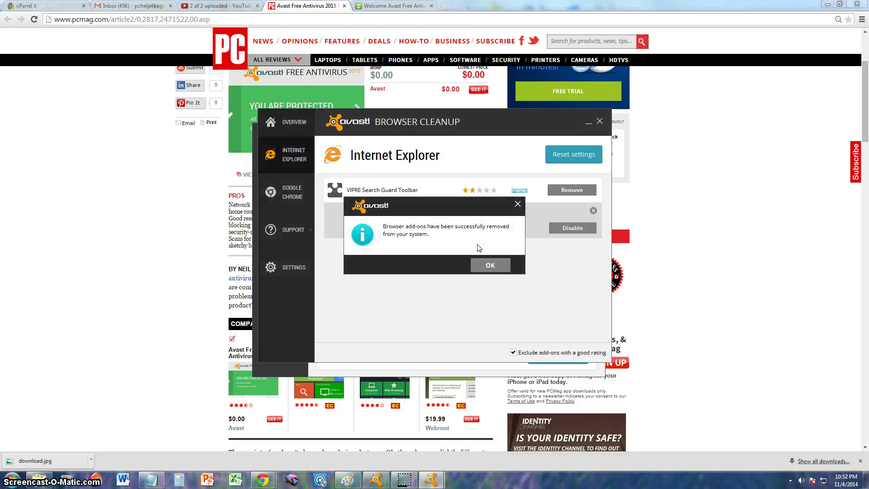
left_click(484, 265)
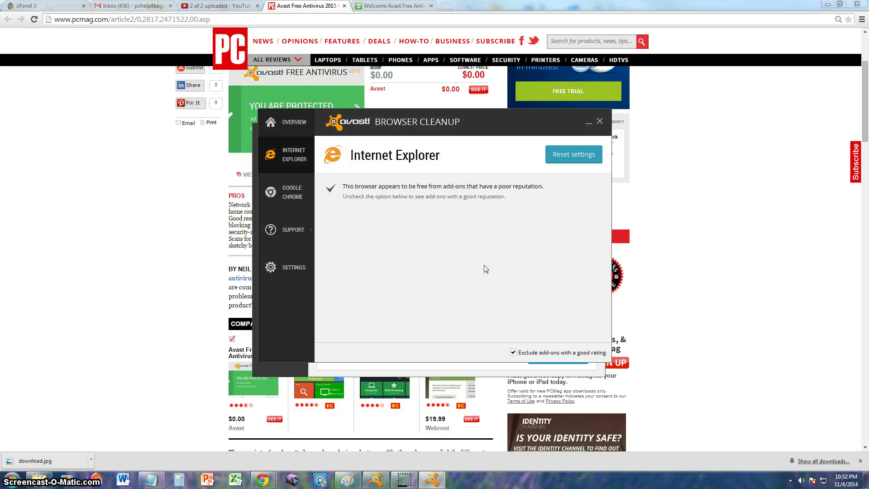
Check that Google Chrome has no poorly rated add-ons, then return to the cleanup overview
left_click(292, 182)
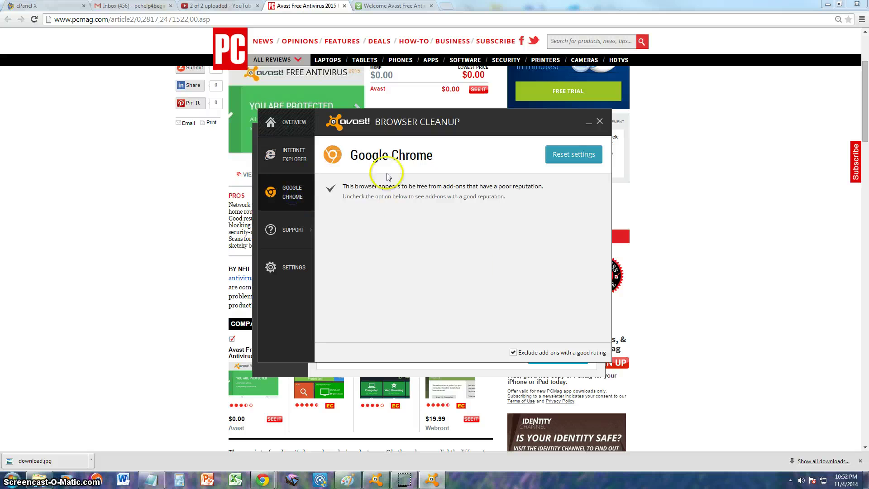
left_click(292, 127)
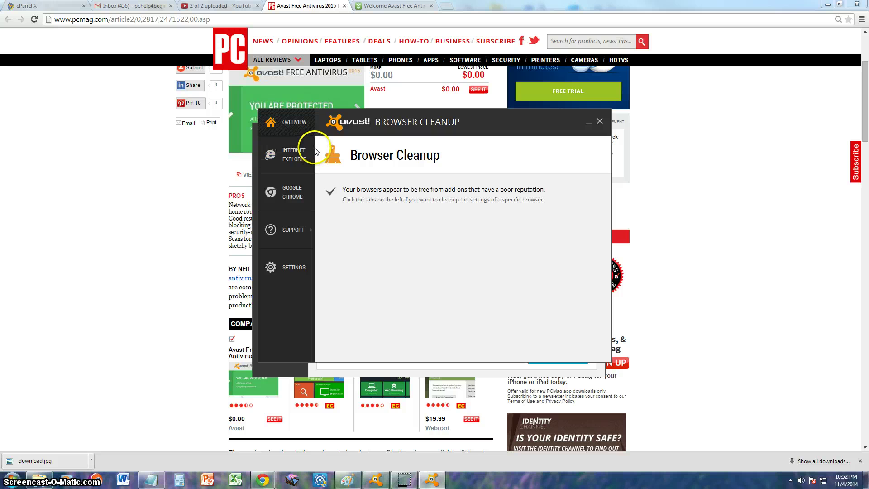
left_click(284, 127)
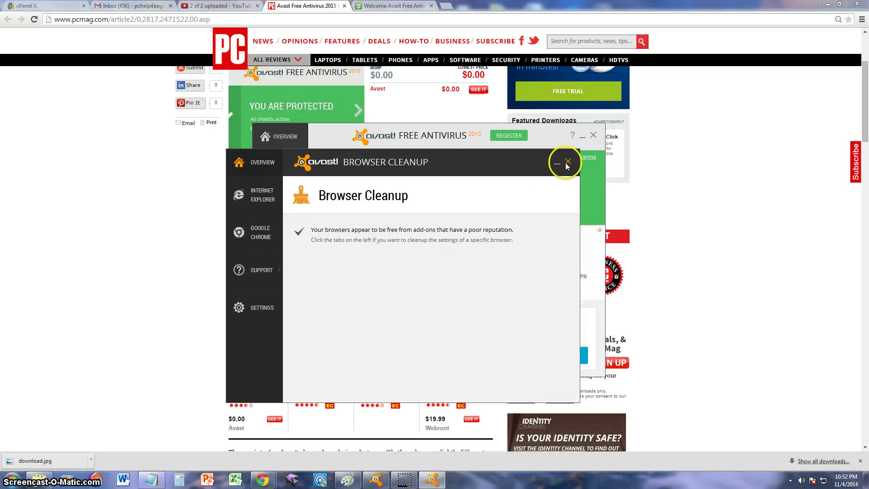
Close Browser Cleanup, scan the home network, and try opening router settings for the weak password
left_click(567, 162)
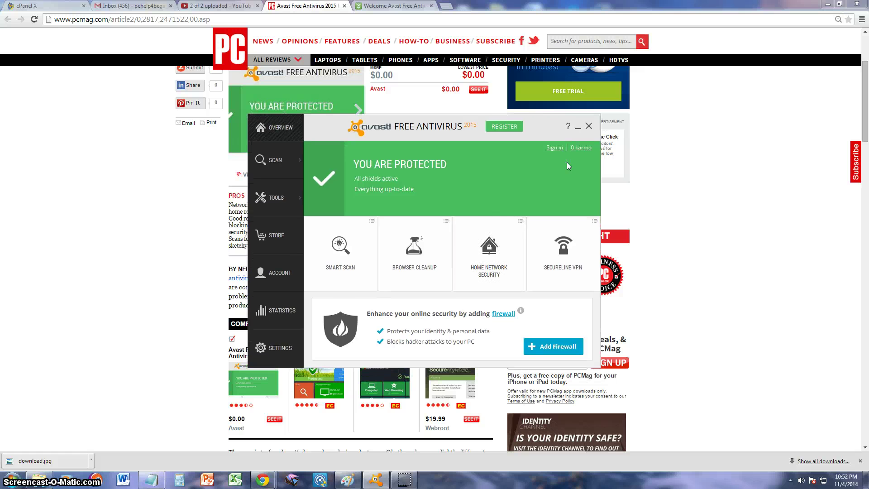
left_click(501, 270)
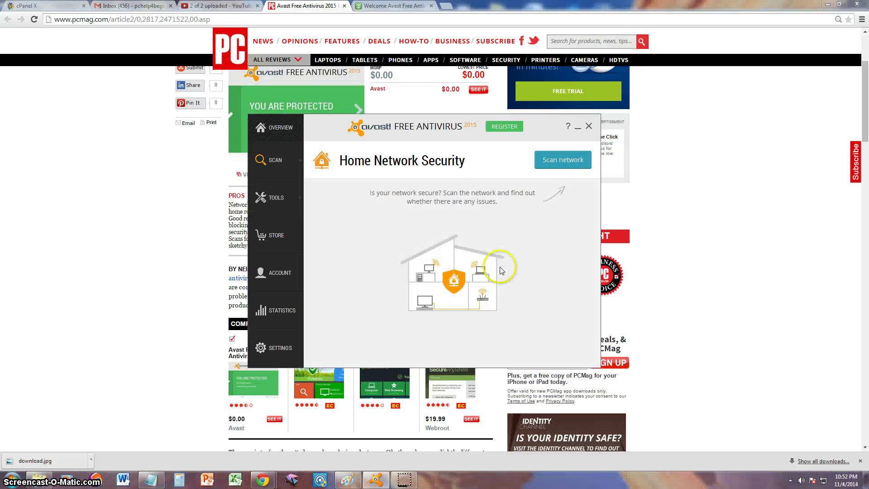
left_click(557, 161)
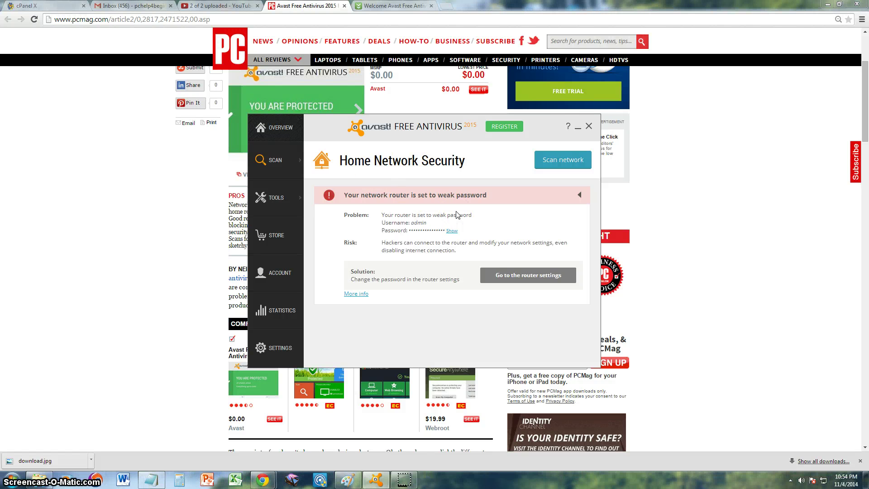
left_click(518, 276)
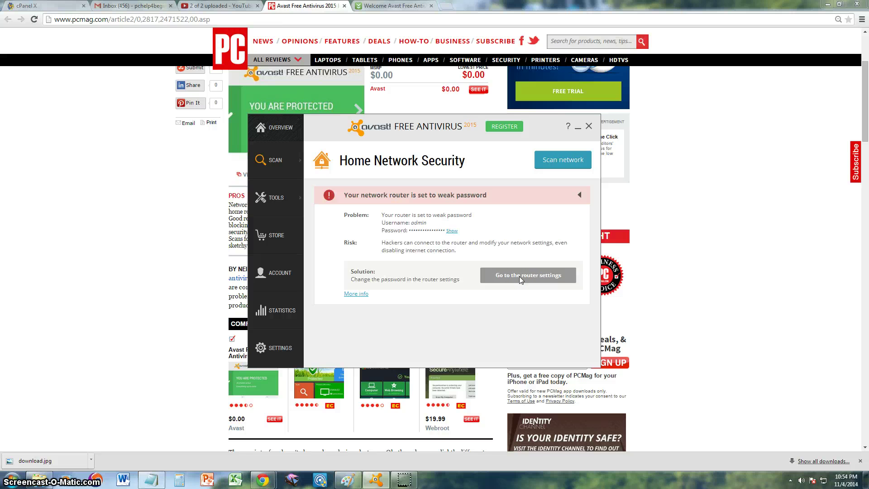
left_click(527, 292)
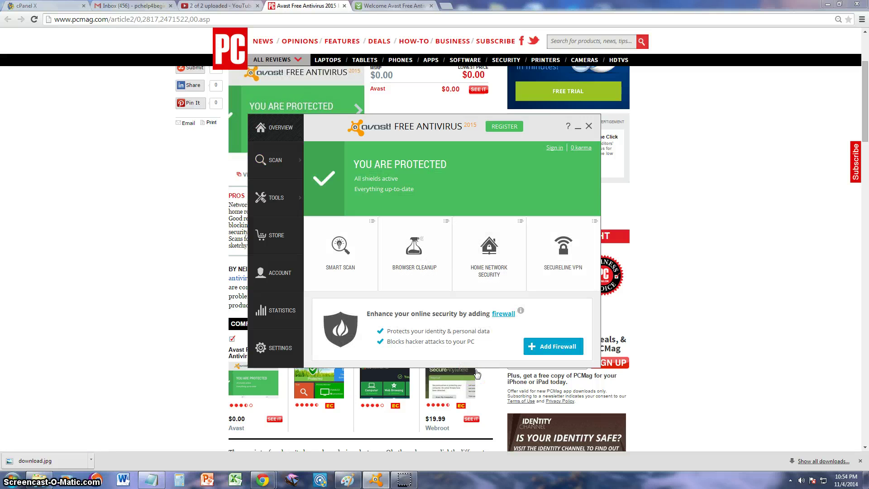
Connect SecureLine VPN via San Jose using the Free 3-Day Trial
left_click(563, 266)
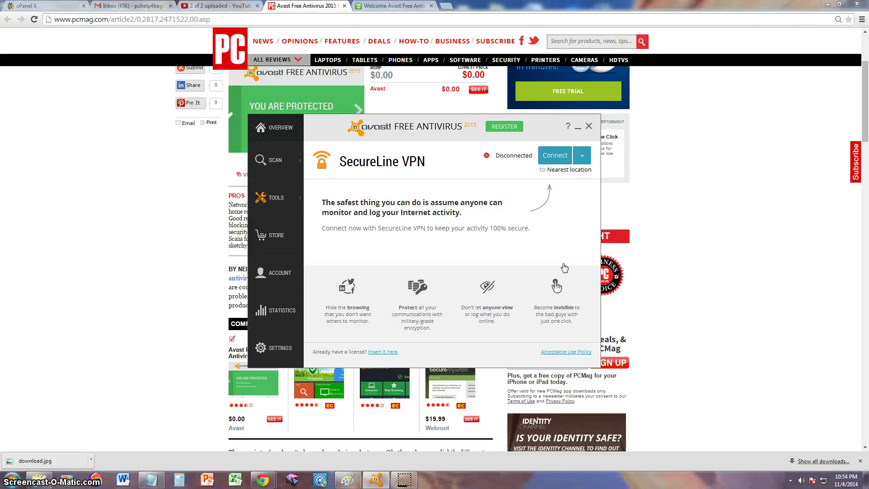
left_click(420, 167)
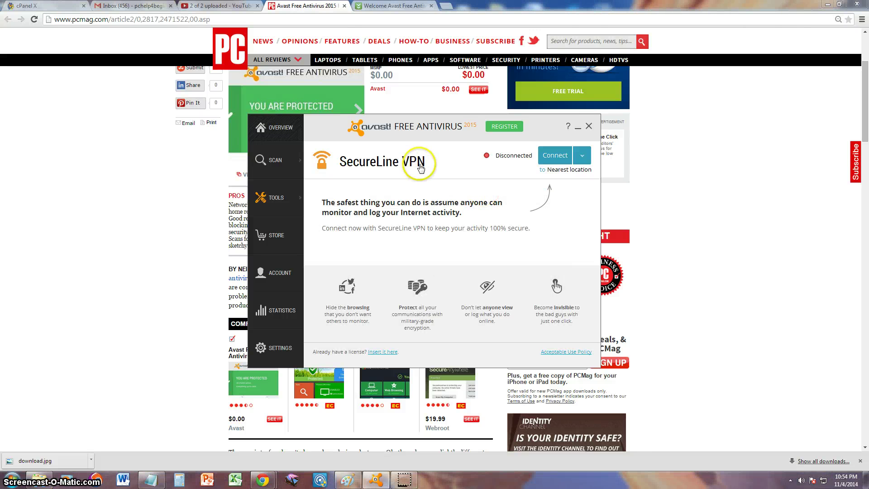
left_click(553, 155)
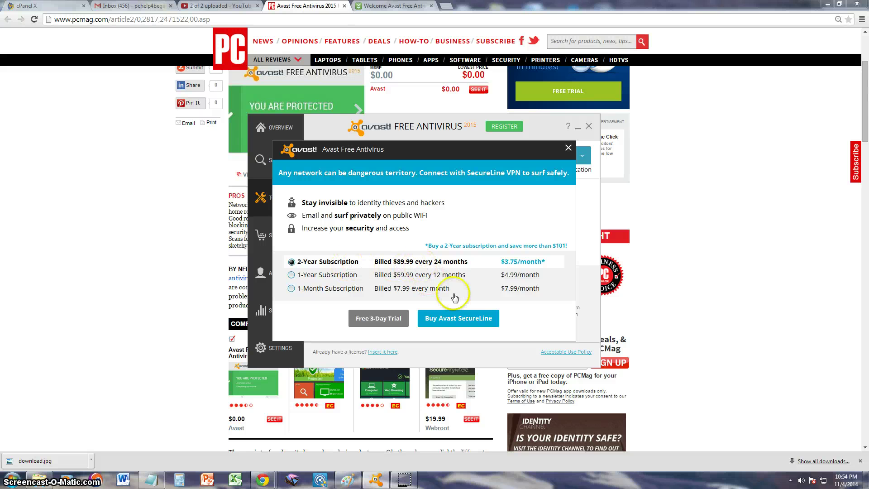
left_click(360, 324)
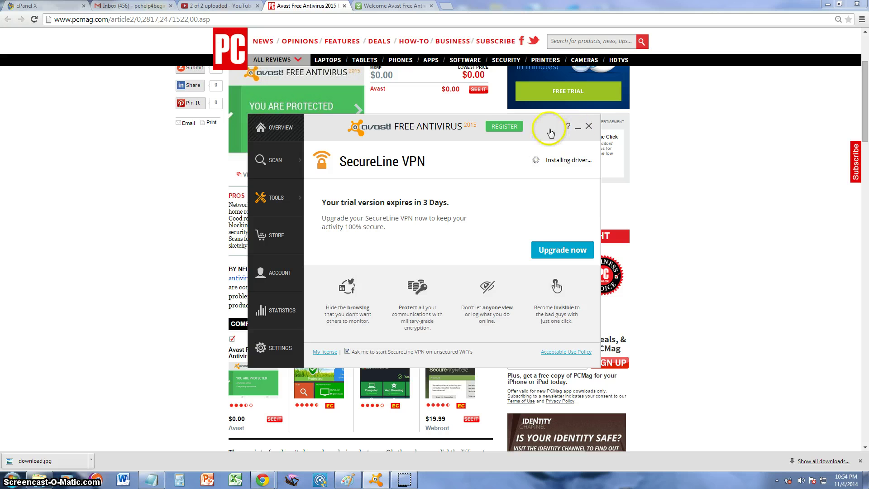
left_click_drag(550, 133, 536, 130)
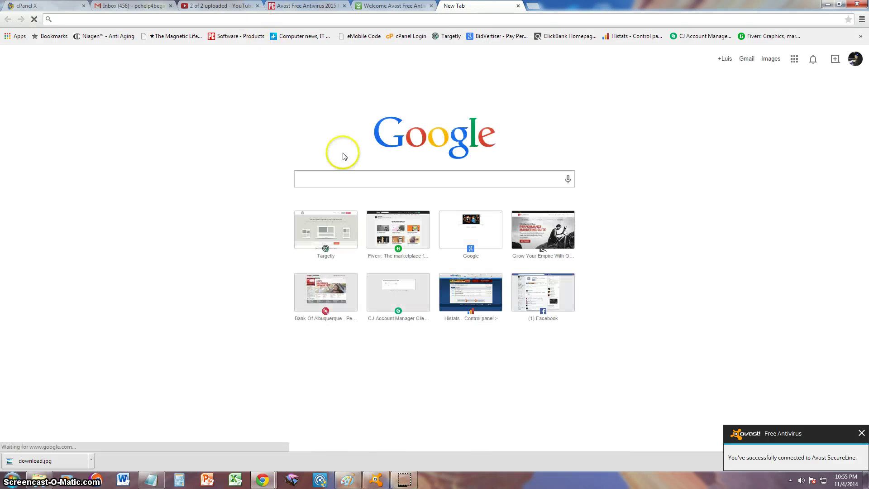
Search Google for 'what is my ip address' and open the WhatIsMyIPAddress.com result
left_click(366, 179)
type("what")
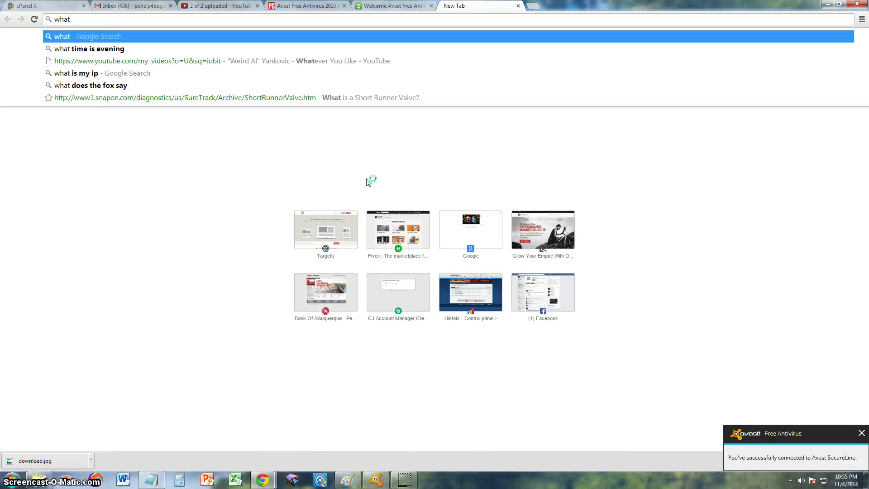
type(" is my ip")
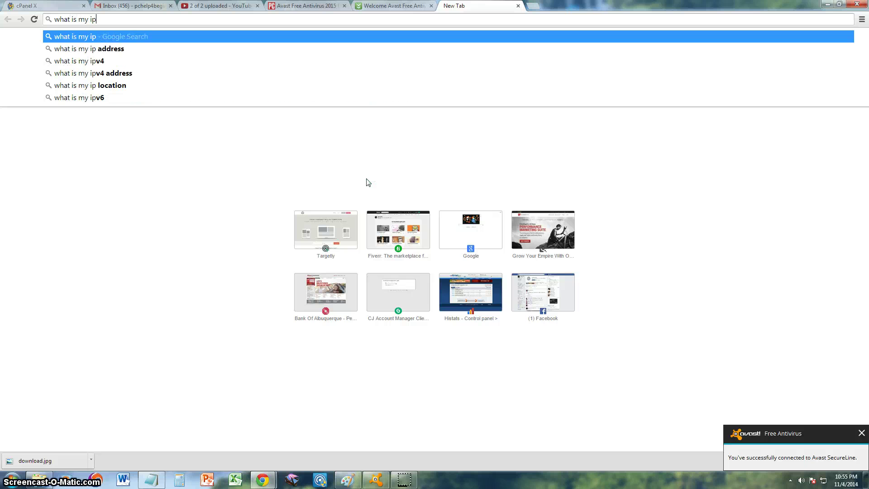
left_click(387, 114)
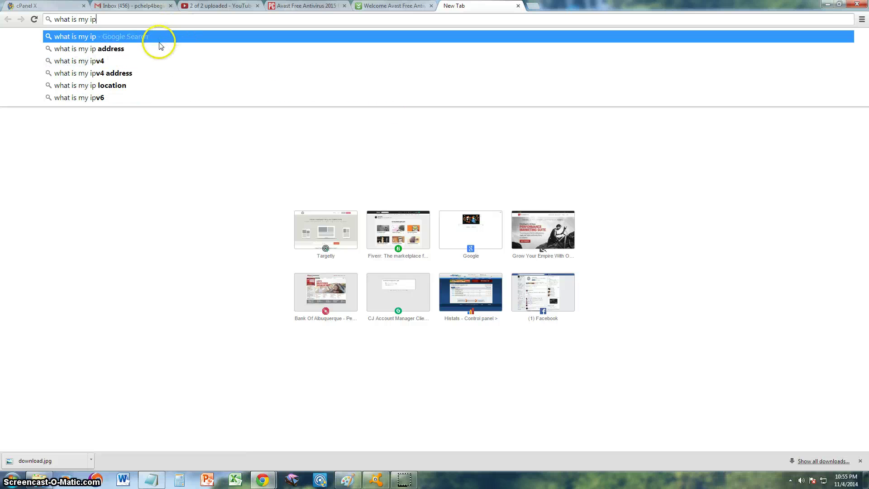
left_click(147, 48)
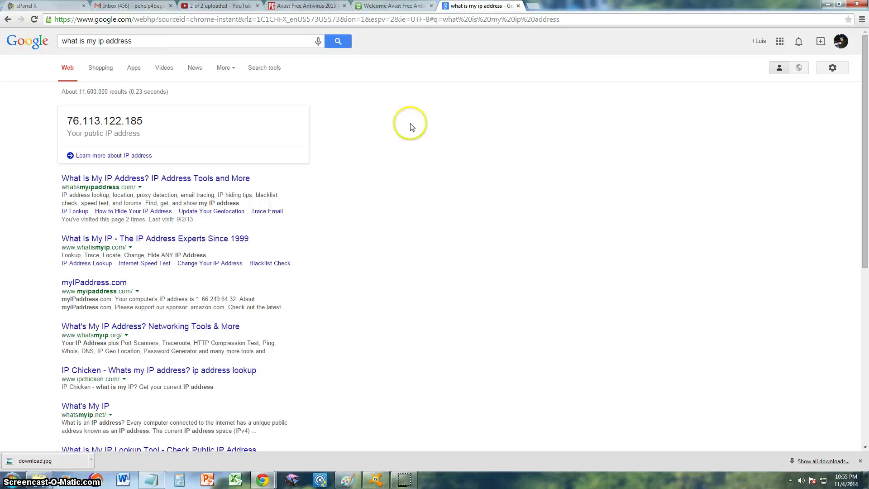
left_click(166, 179)
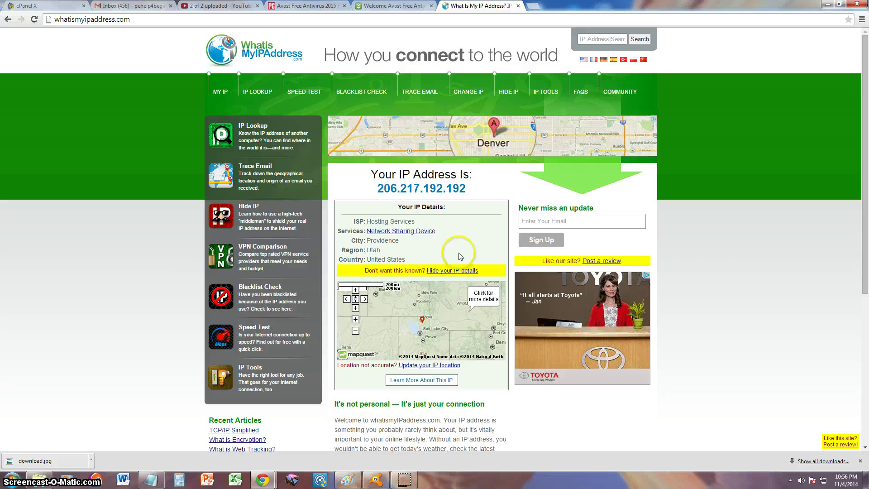
Highlight the Utah region in the IP details, scroll down, then bring SecureLine VPN forward
left_click_drag(365, 250, 383, 252)
left_click(384, 251)
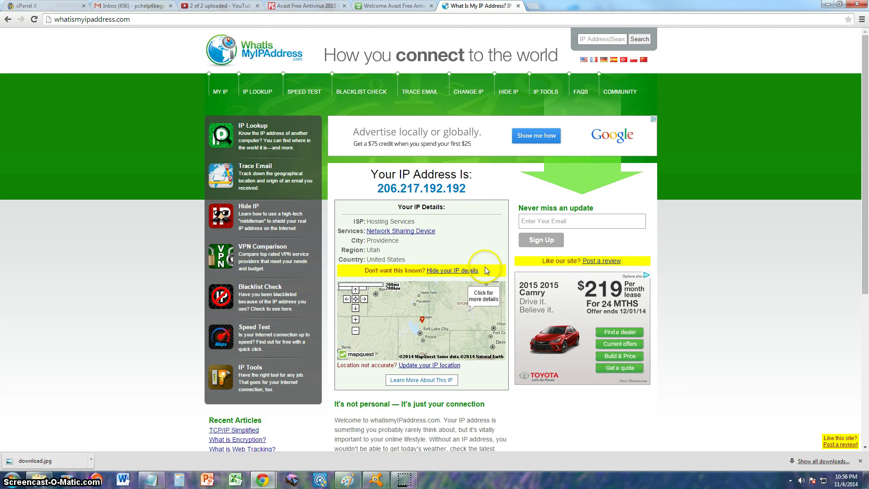
scroll(475, 240, "down", 1)
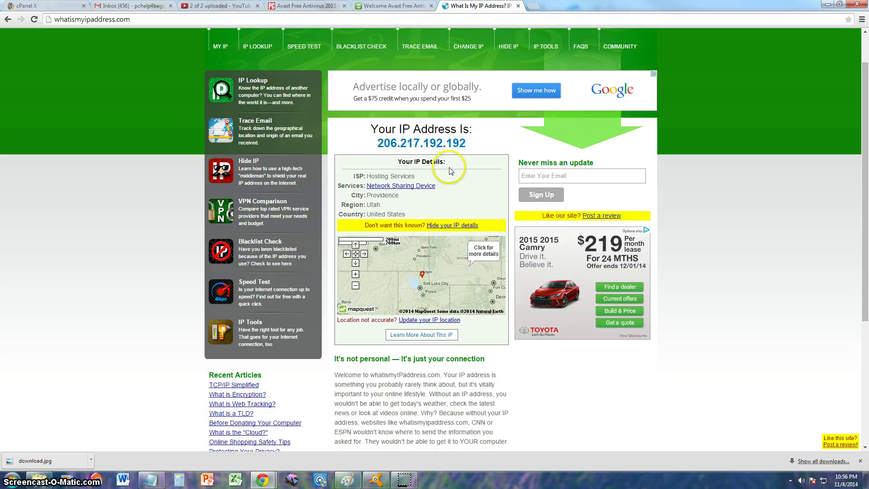
left_click(375, 479)
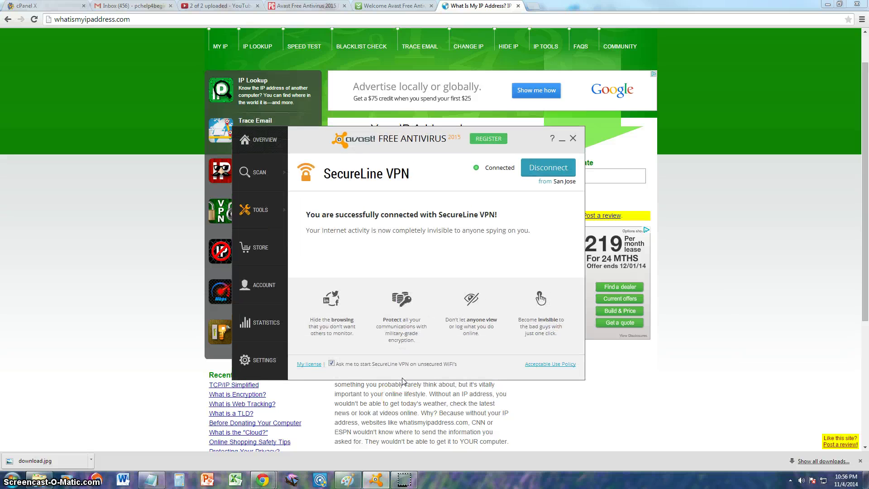
Switch between the VPN window and the IP page, then disconnect the SecureLine VPN session
left_click(685, 183)
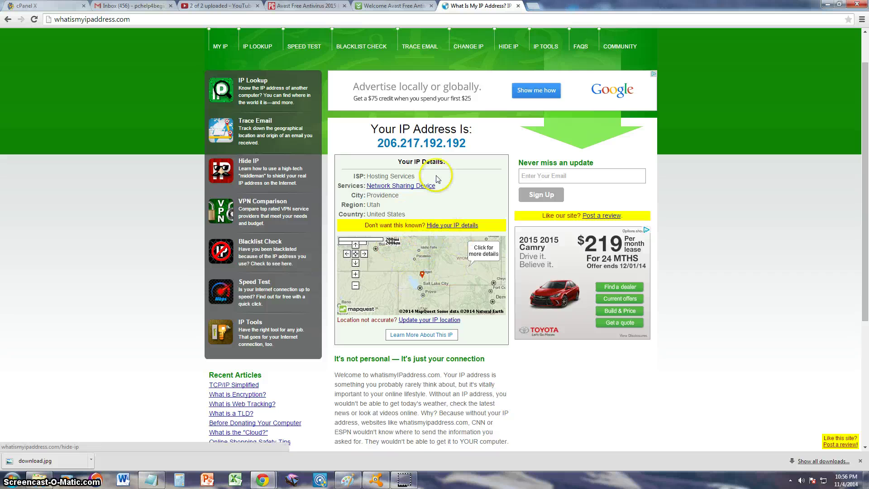
left_click(376, 479)
left_click(758, 206)
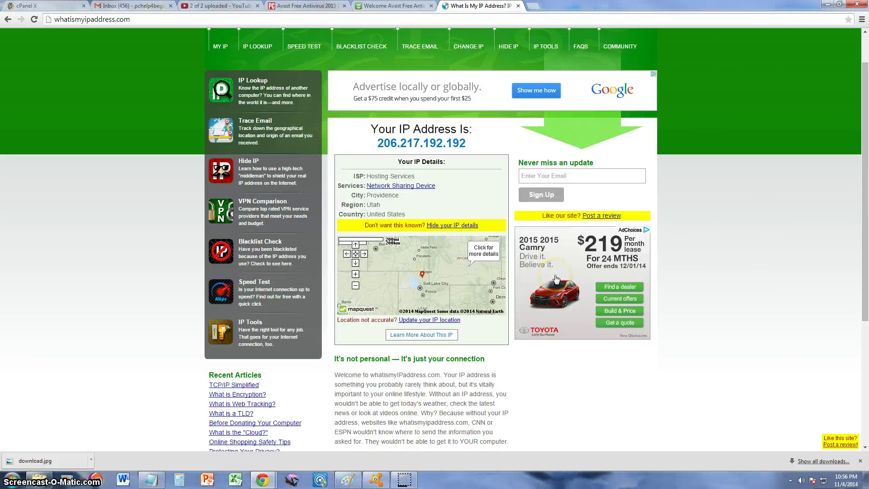
left_click(376, 479)
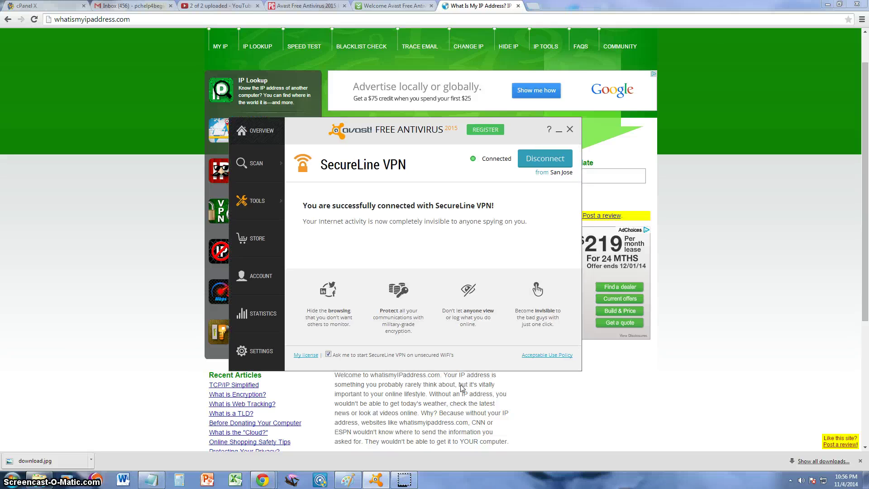
key("Return")
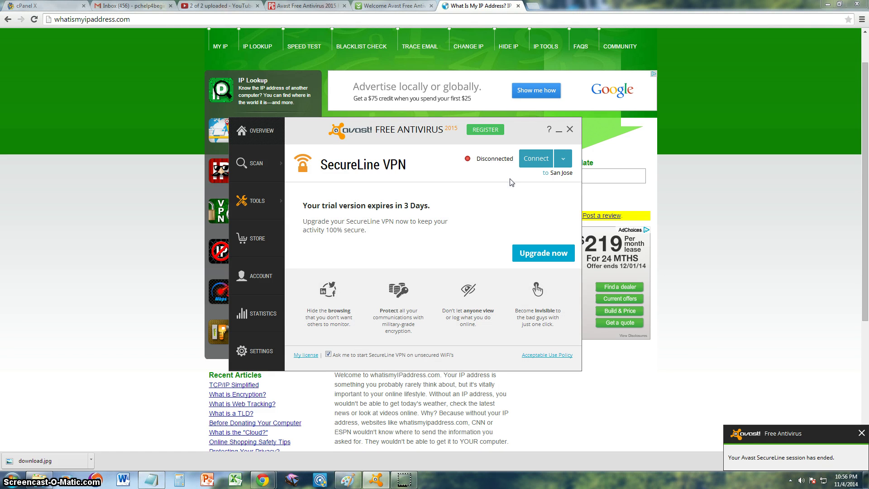
From the Overview, view the virus scan types, then start a scan for outdated software
left_click(263, 131)
mouse_move(262, 166)
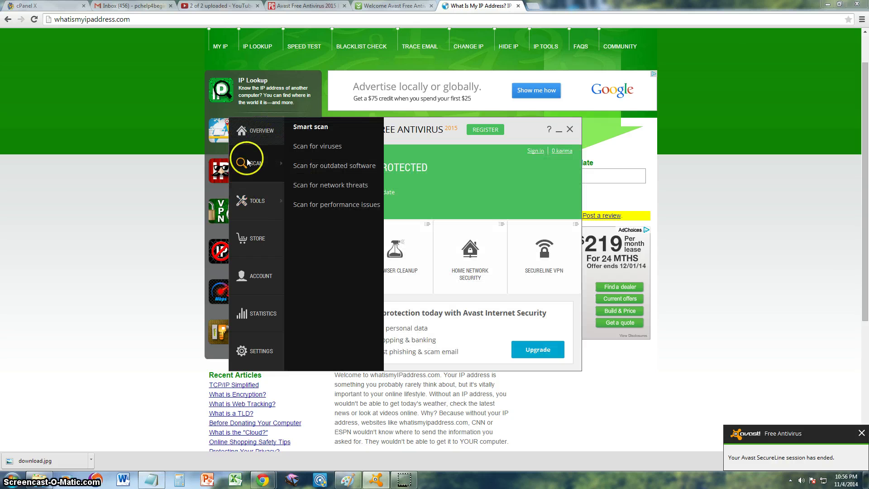
left_click(322, 145)
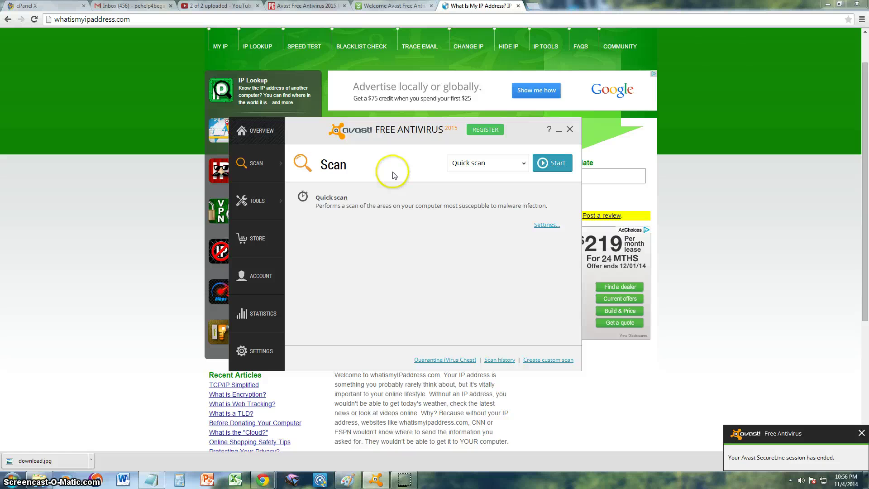
left_click(502, 164)
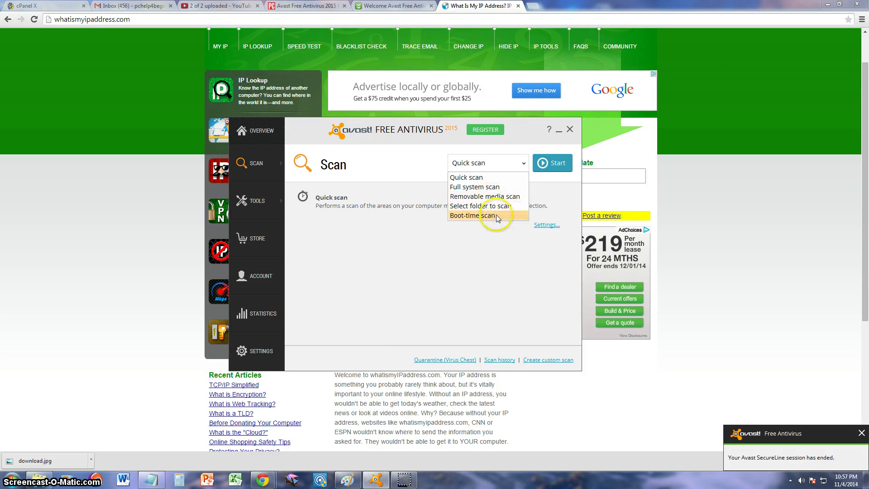
mouse_move(262, 172)
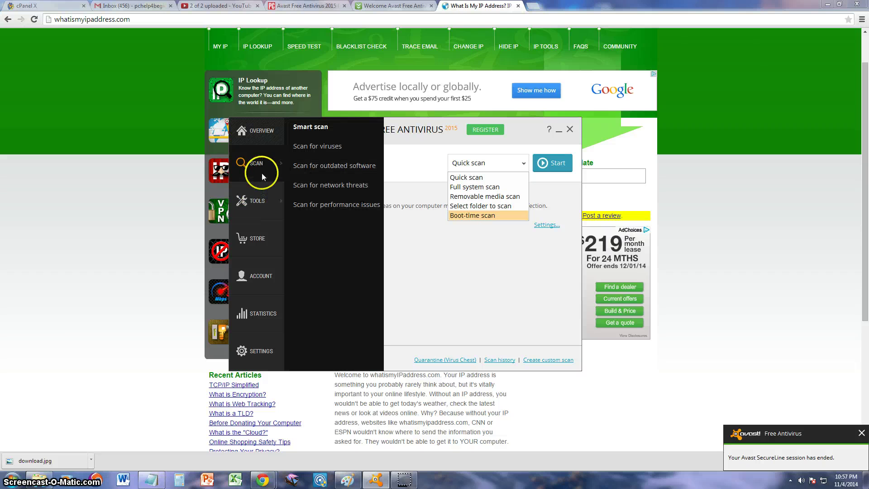
left_click(326, 166)
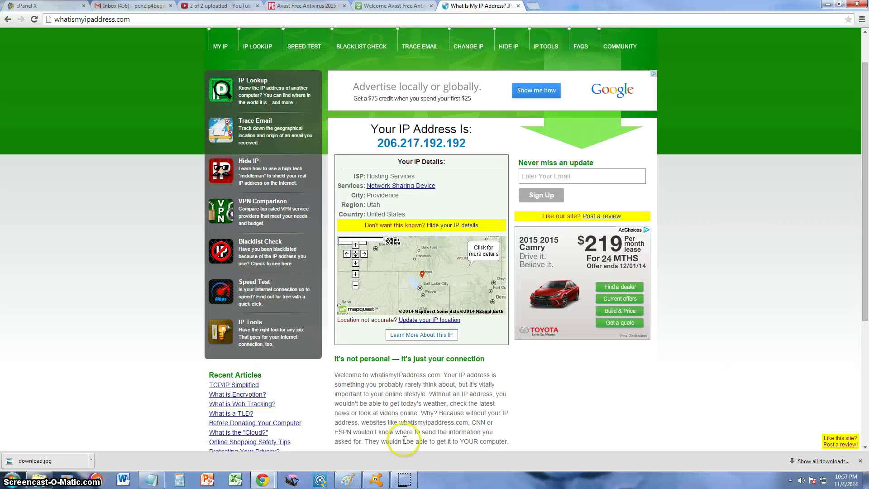
Restore the Software Updater's outdated-programs list and scroll down to the Opera entry
left_click(376, 479)
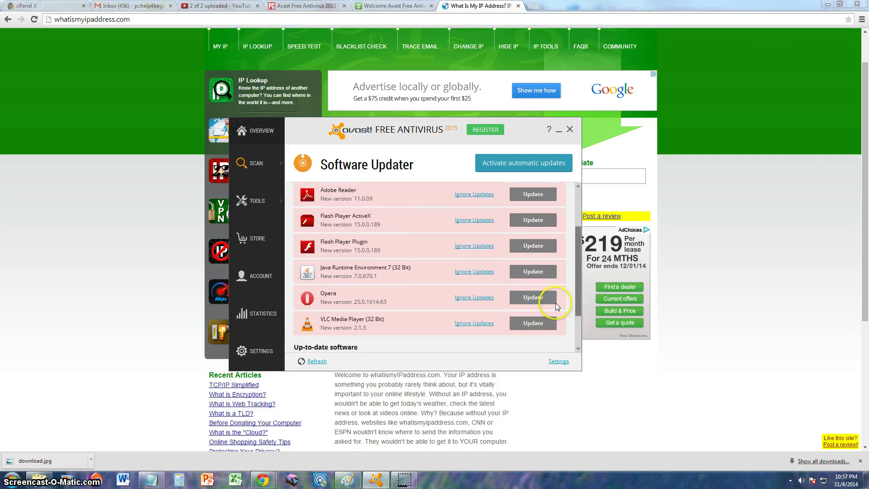
left_click_drag(576, 297, 549, 319)
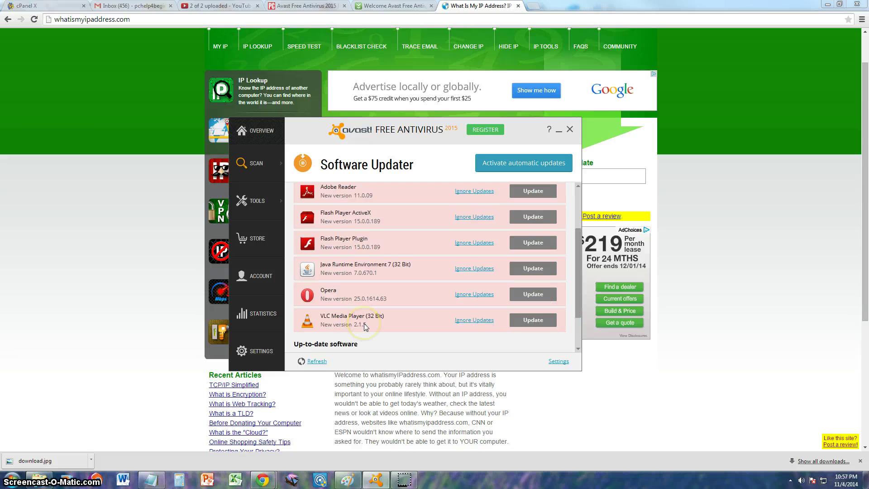
left_click(319, 295)
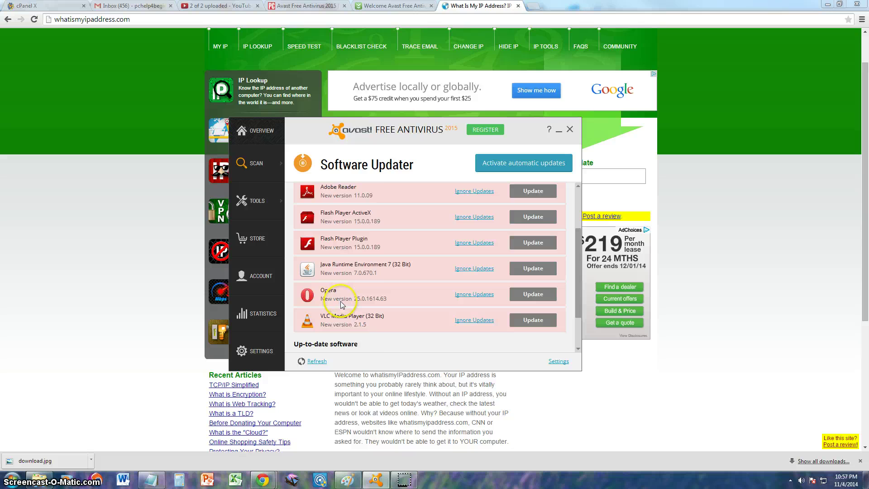
Run the home network threat scan, then the GrimeFighter performance scan reporting 14 issues
mouse_move(275, 170)
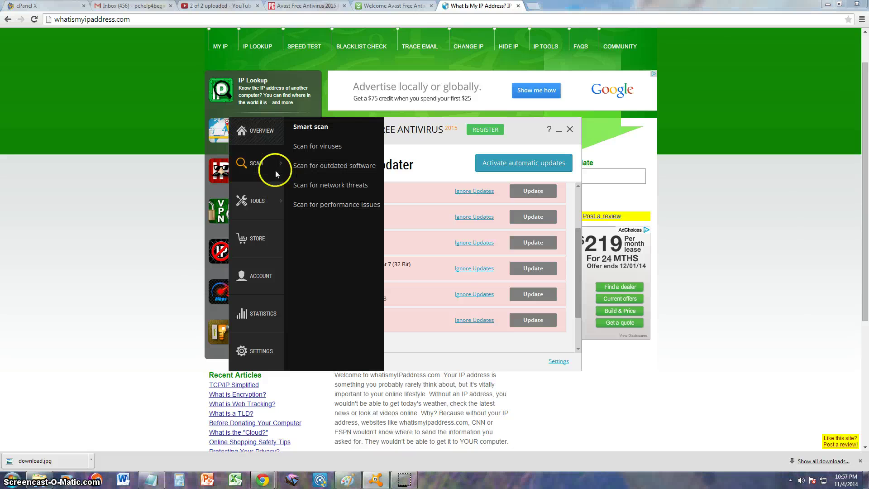
left_click(341, 192)
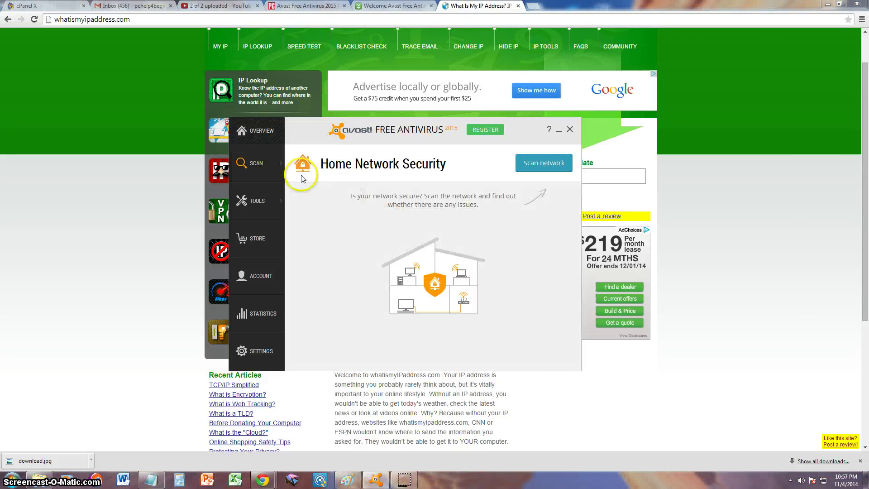
mouse_move(264, 170)
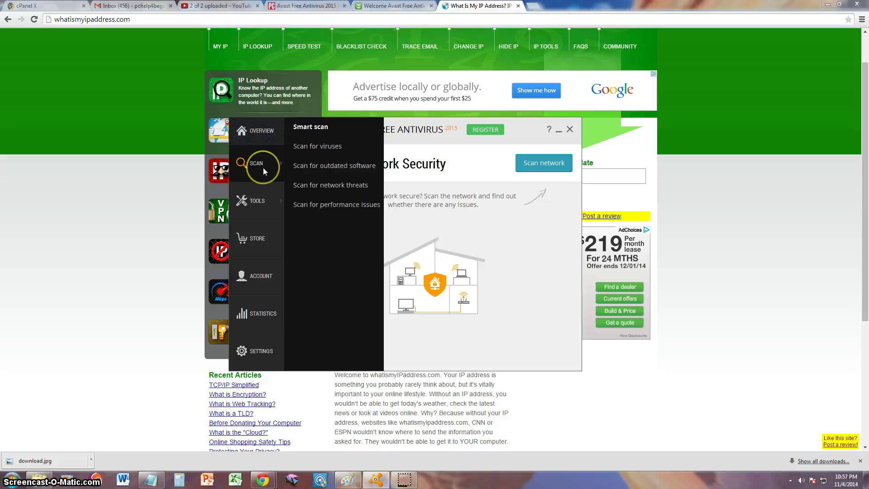
left_click(329, 206)
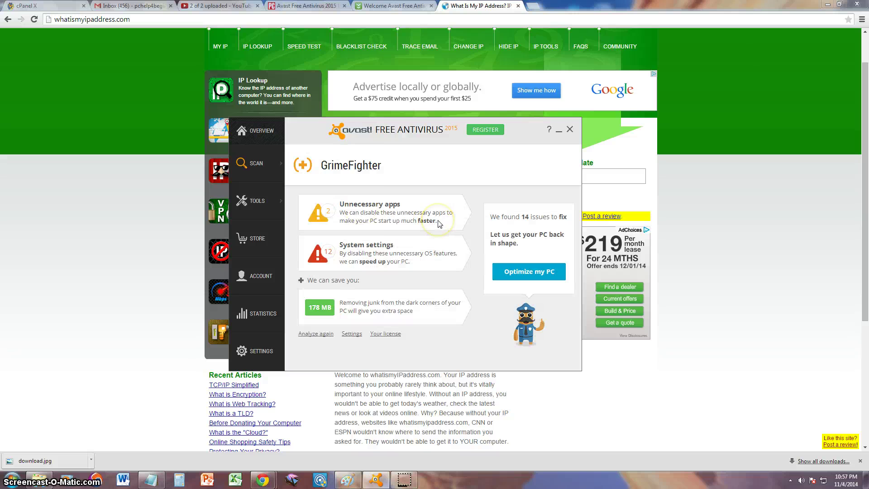
mouse_move(248, 162)
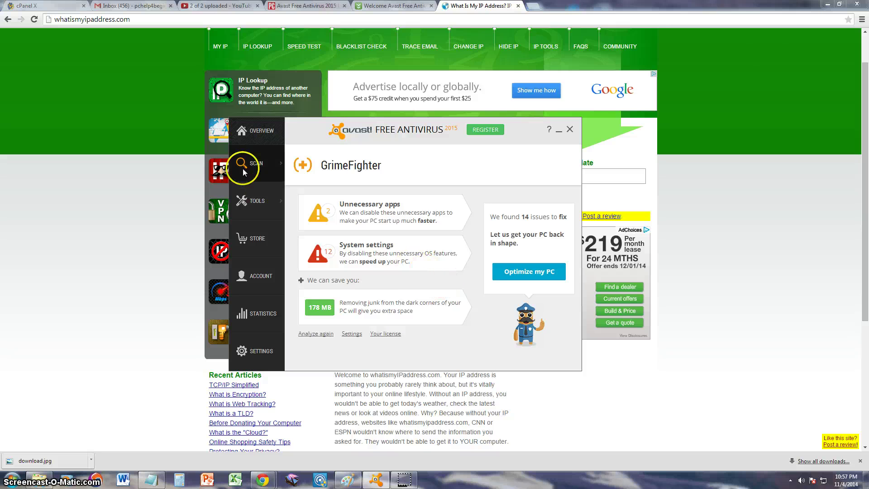
View the Sandbox, SafeZone and Firewall upgrade plans: Internet Security $29.99, Premier $39.99
mouse_move(265, 202)
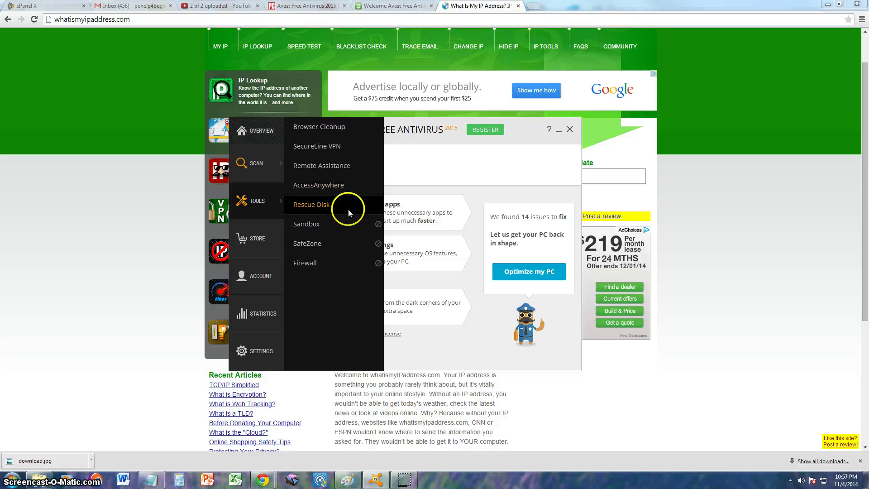
mouse_move(340, 230)
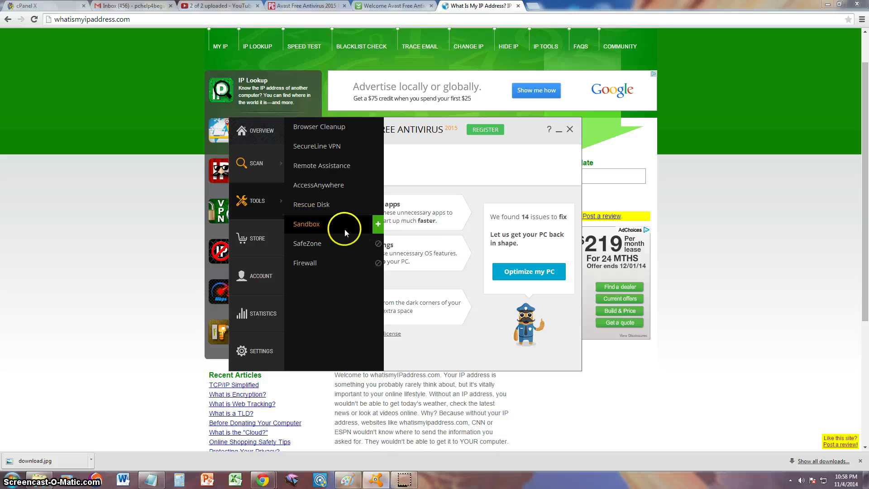
left_click(343, 229)
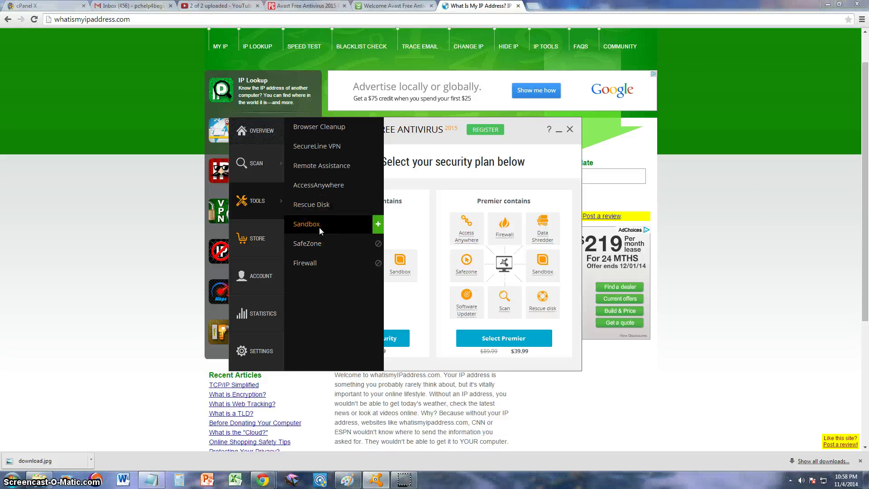
left_click(327, 246)
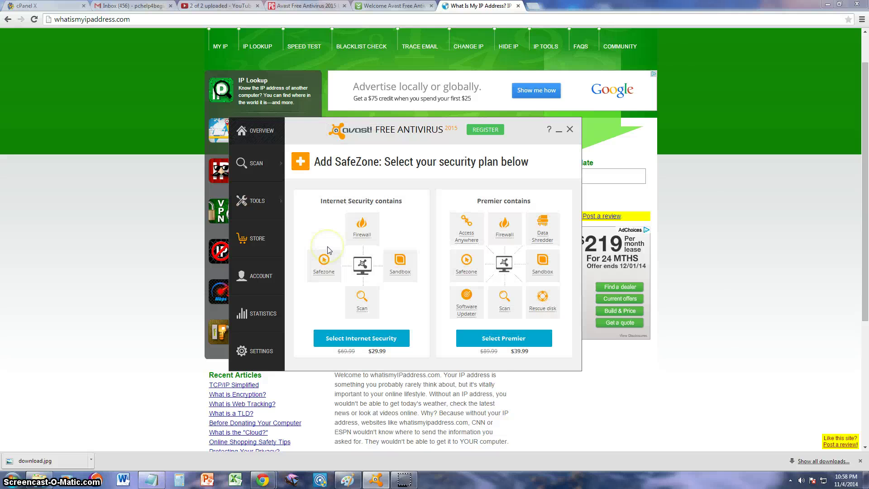
mouse_move(399, 261)
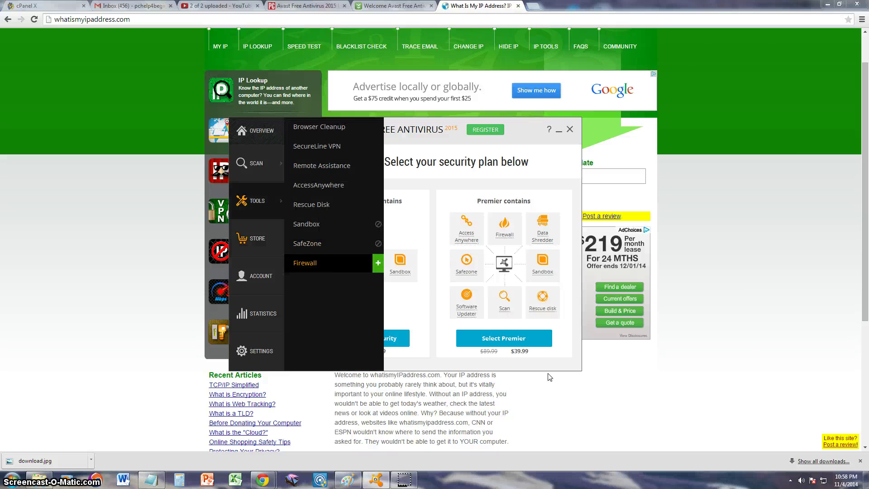
left_click(313, 262)
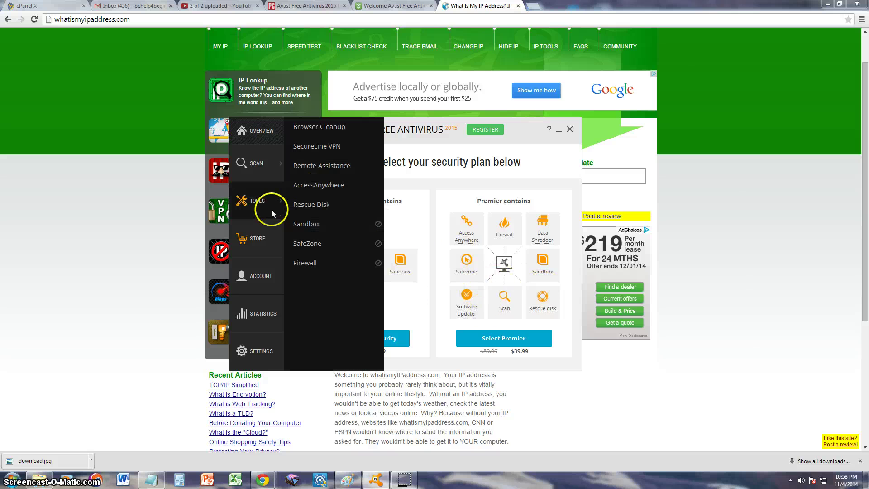
Open the Account sign-in page at its email field, then view and close the shield statistics
left_click(275, 279)
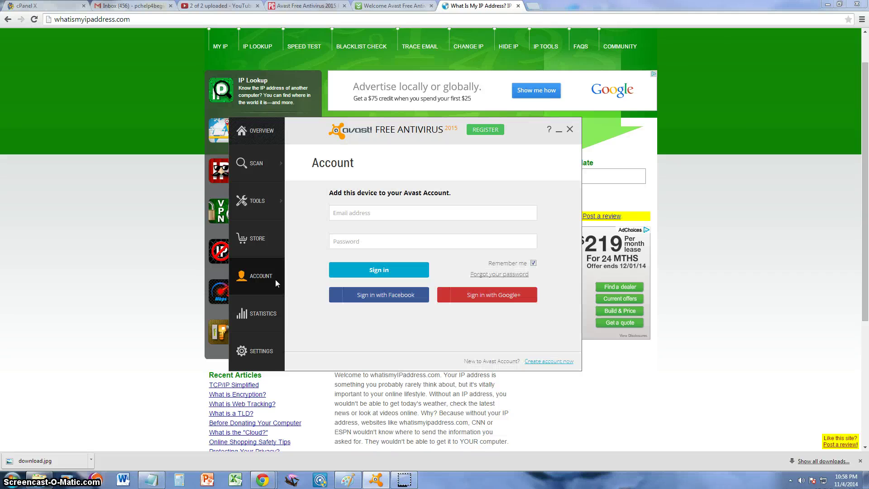
left_click(399, 235)
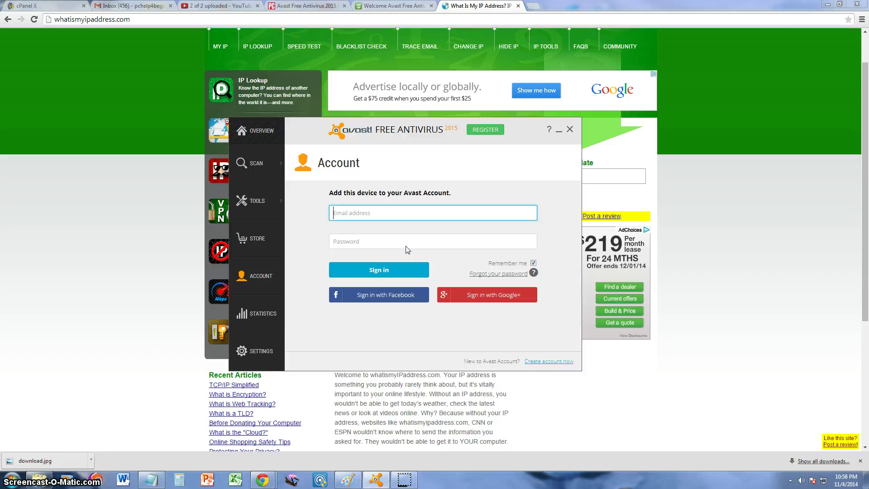
left_click(263, 313)
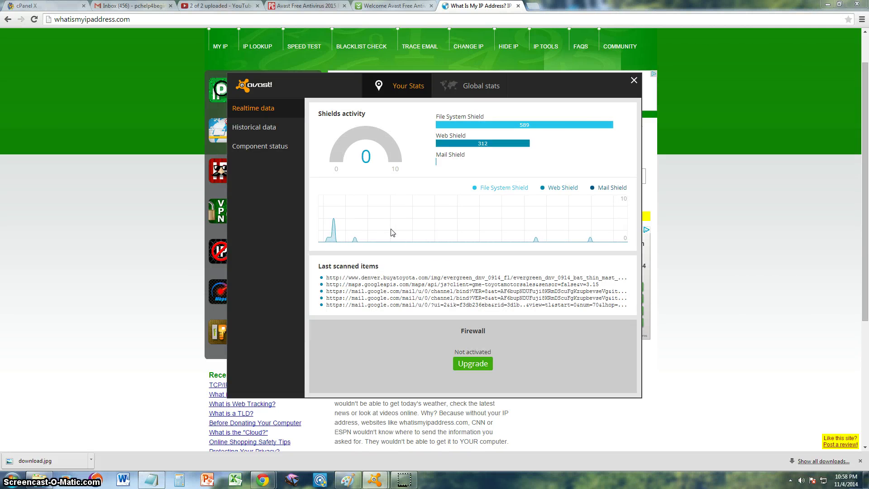
left_click(634, 81)
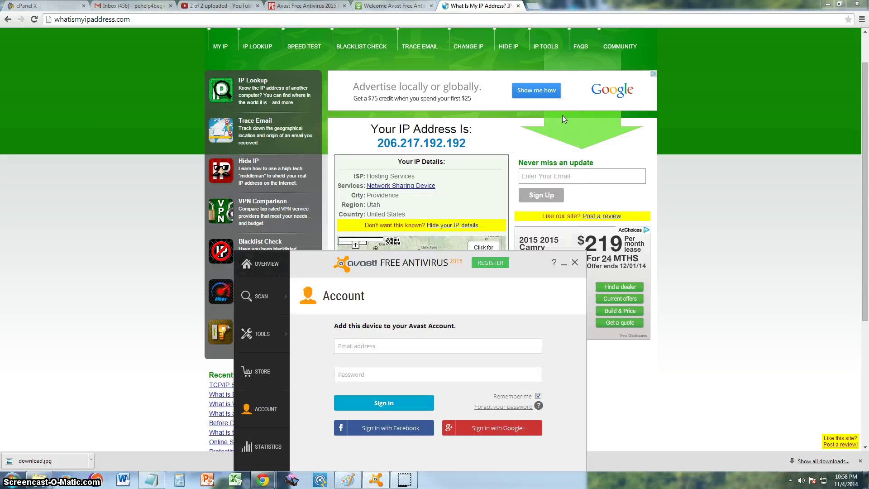